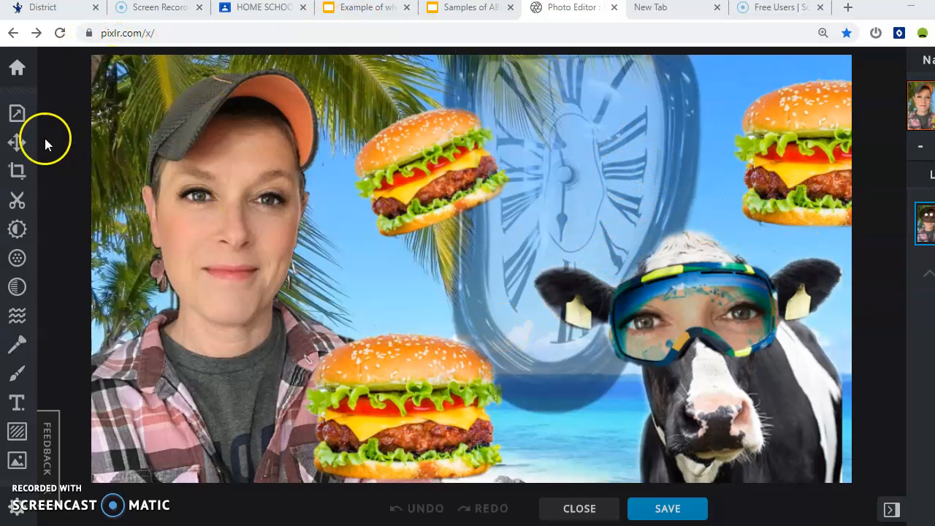
# Go back to the home page and browse the Pixlr Tutorial folder in the Open dialog.
pyautogui.click(23, 71)
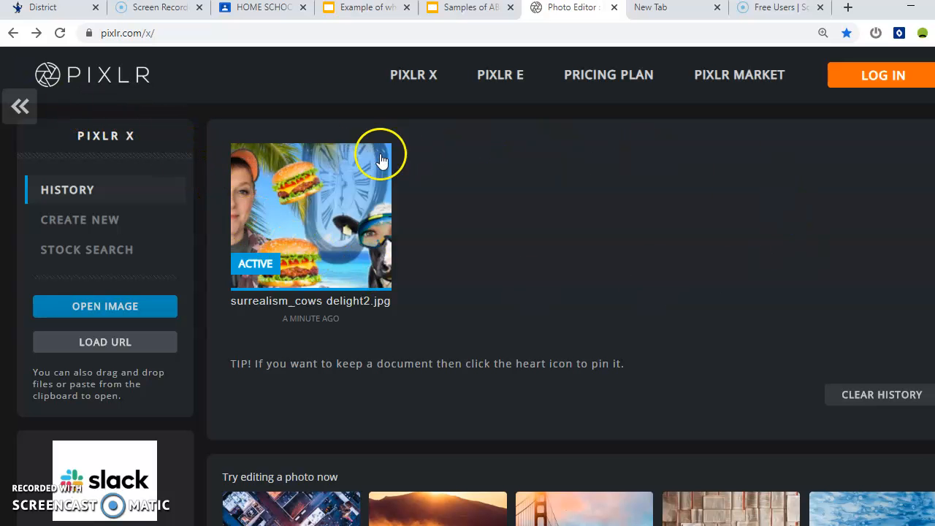
pyautogui.click(168, 299)
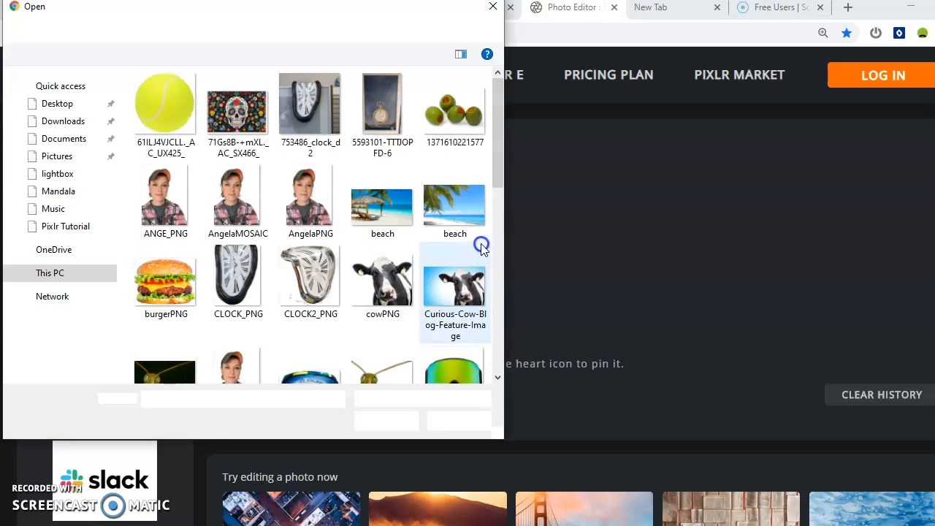
pyautogui.moveTo(505, 437); pyautogui.dragTo(850, 442)
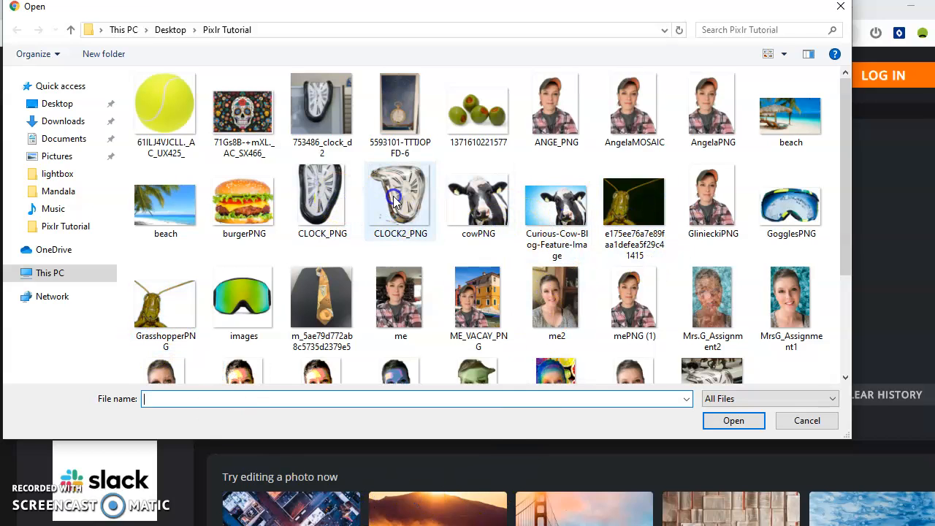
pyautogui.scroll(-3, 553, 293)
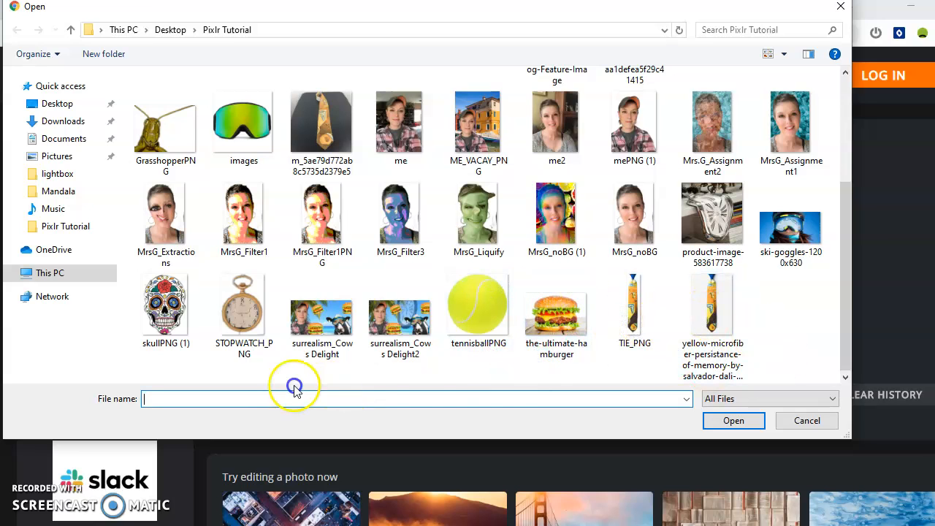
pyautogui.scroll(3, 760, 332)
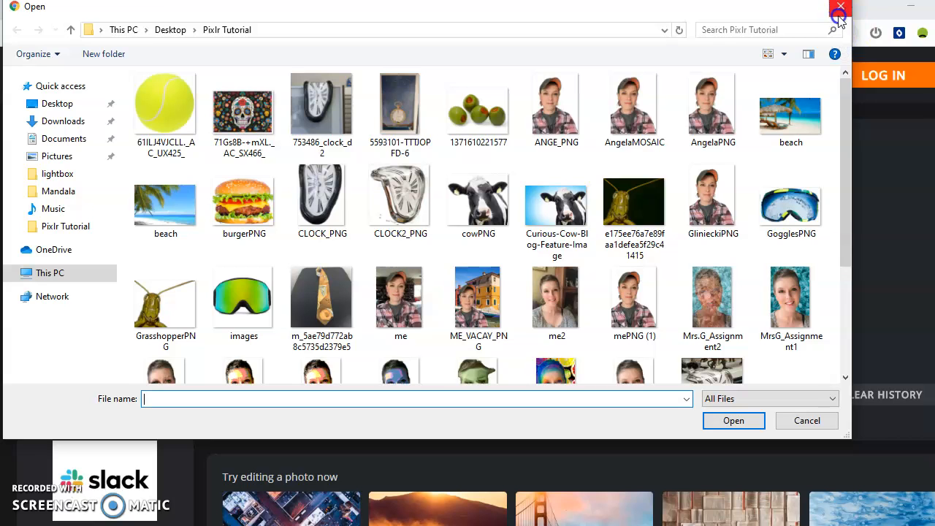
# Cancel the file picker and search the free stock library for 'jungle'.
pyautogui.click(824, 421)
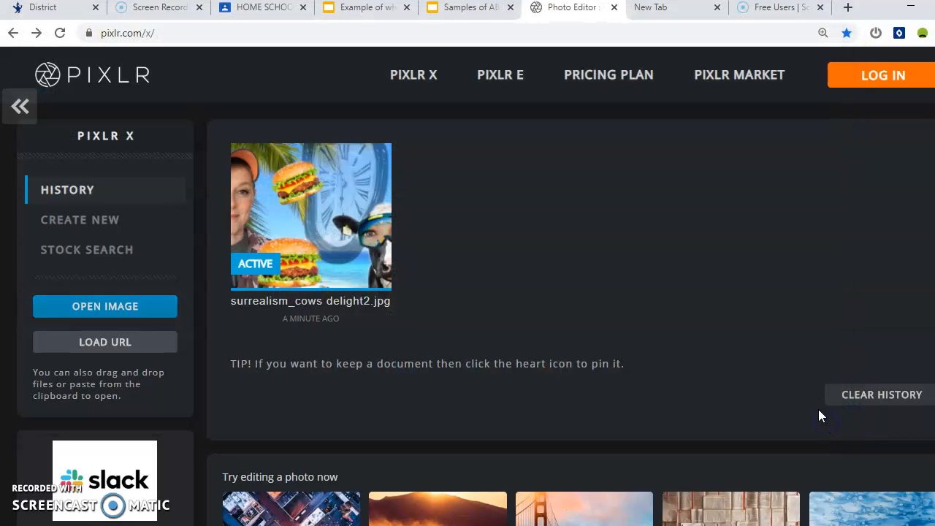
pyautogui.scroll(-2, 605, 332)
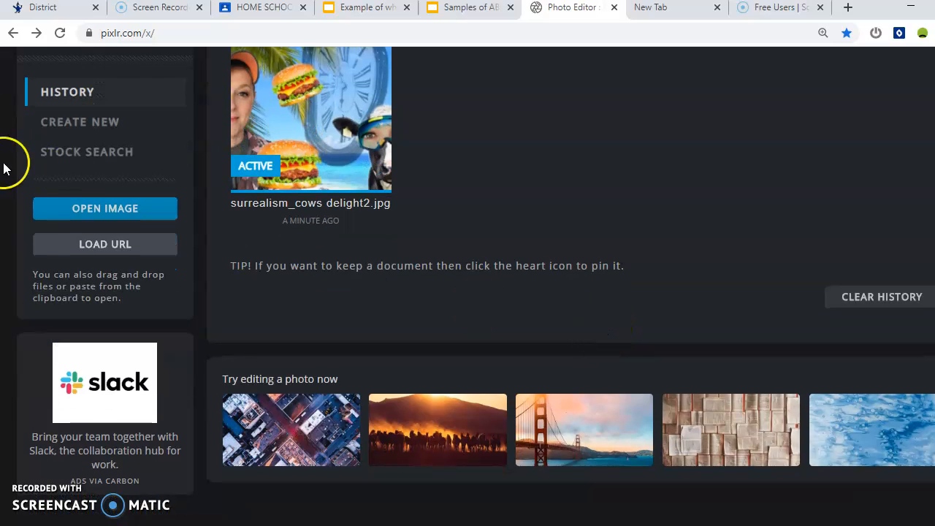
pyautogui.click(98, 156)
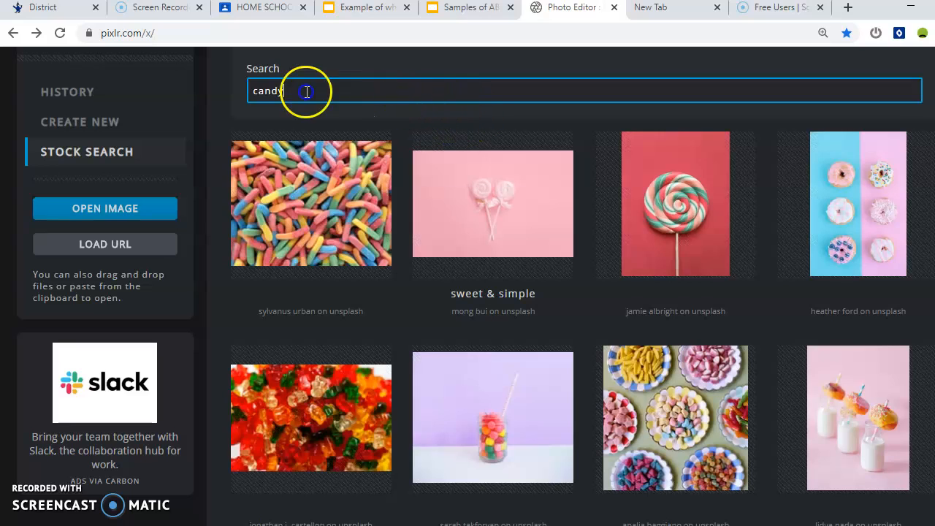
pyautogui.doubleClick(248, 90)
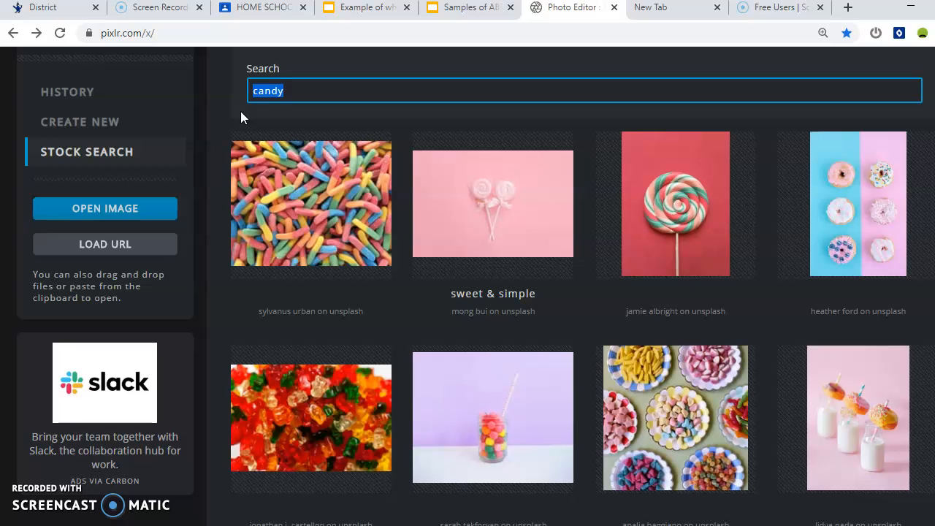
pyautogui.write('jungle')
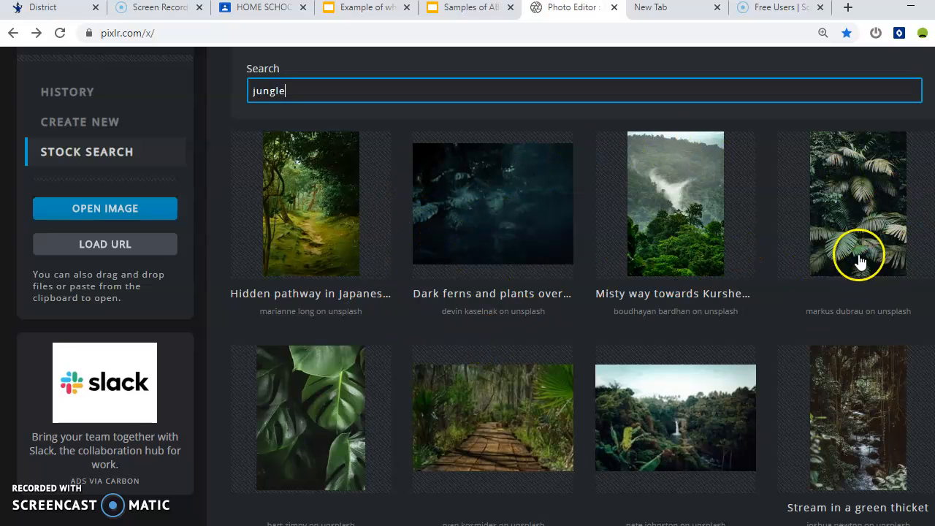
# Pick the mossy fallen-log photo and create a new Full HD document from it.
pyautogui.scroll(-6, 416, 431)
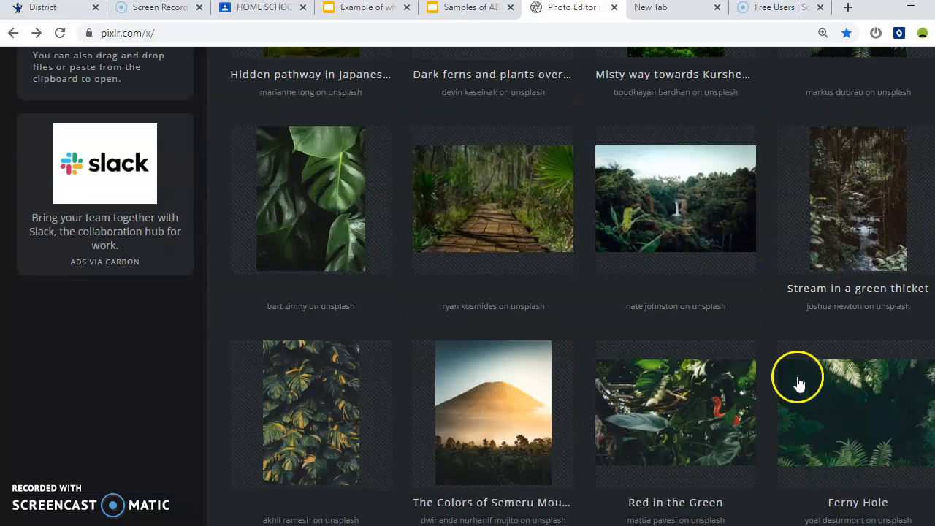
pyautogui.scroll(-5, 810, 370)
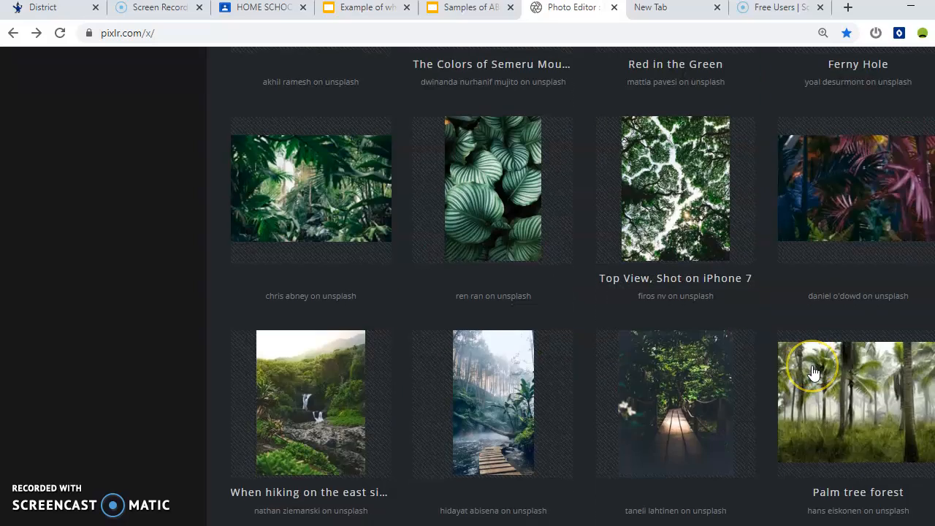
pyautogui.scroll(-5, 913, 301)
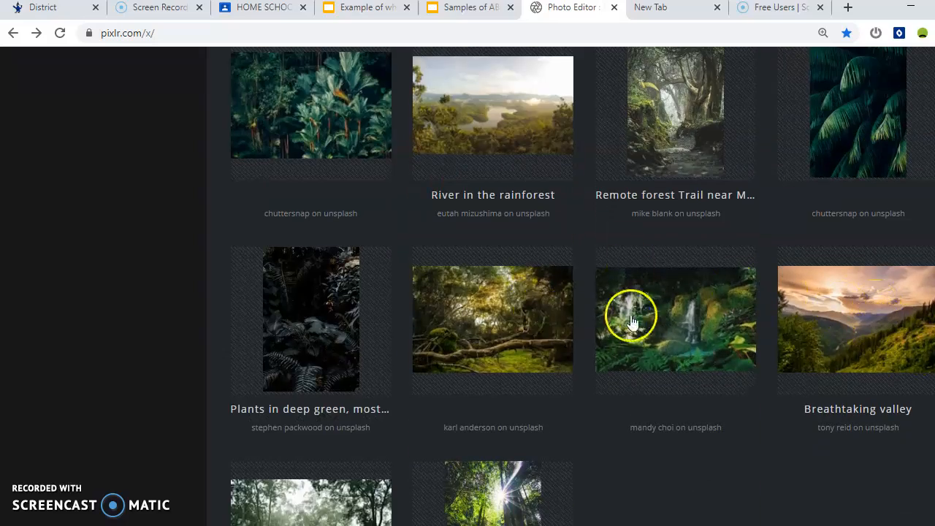
pyautogui.scroll(-2, 626, 318)
pyautogui.scroll(2, 584, 318)
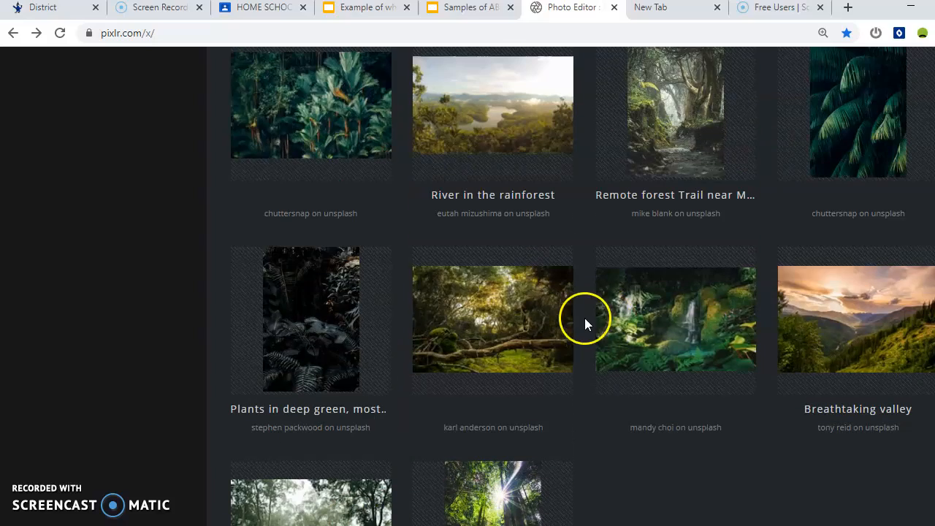
pyautogui.click(447, 306)
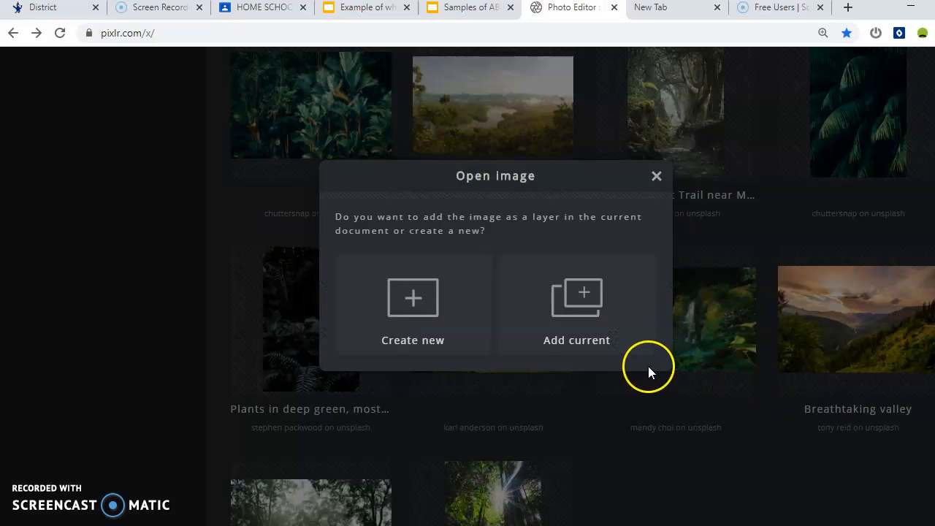
pyautogui.click(426, 307)
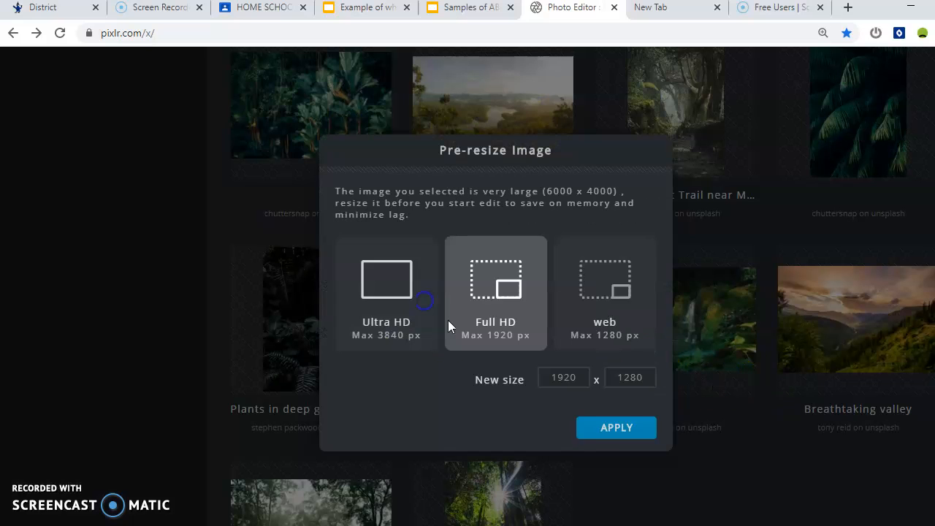
pyautogui.click(618, 433)
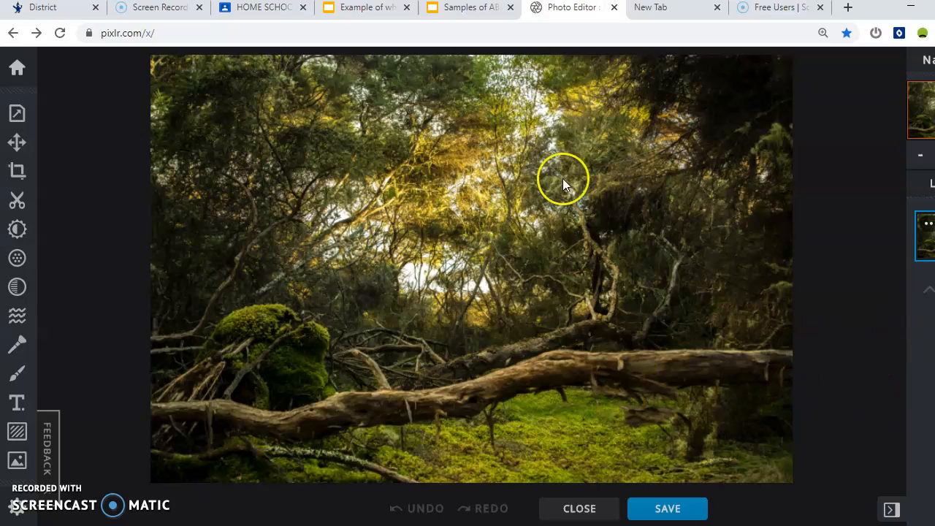
# Open GrasshopperPNG from the computer and add it as a layer over the forest photo.
pyautogui.click(20, 68)
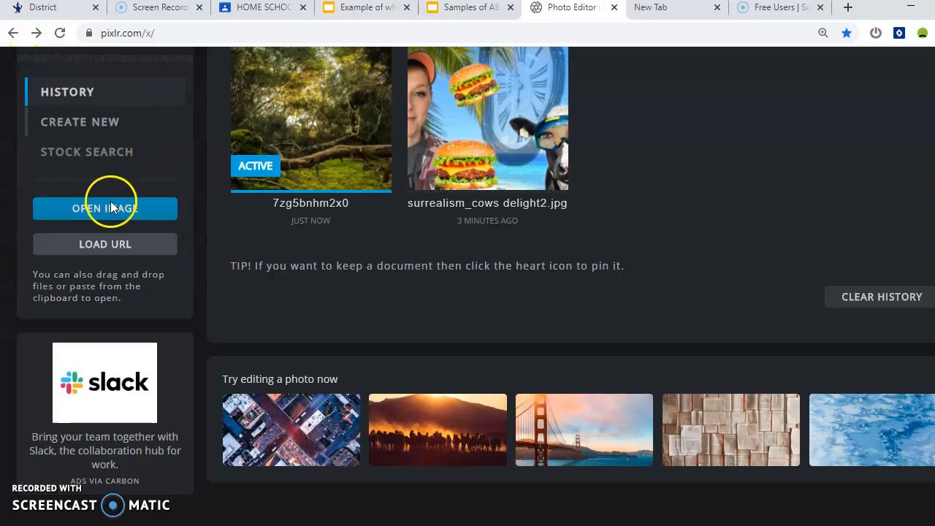
pyautogui.click(146, 213)
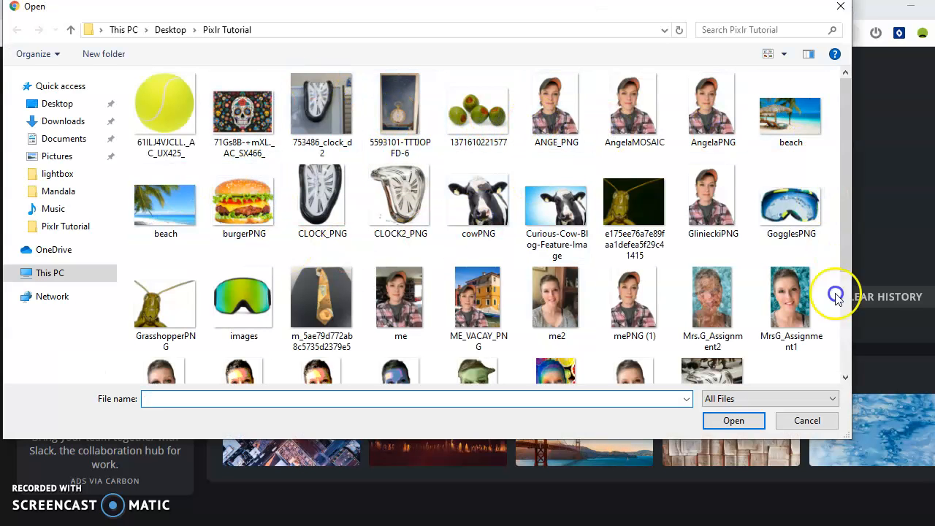
pyautogui.scroll(-2, 329, 329)
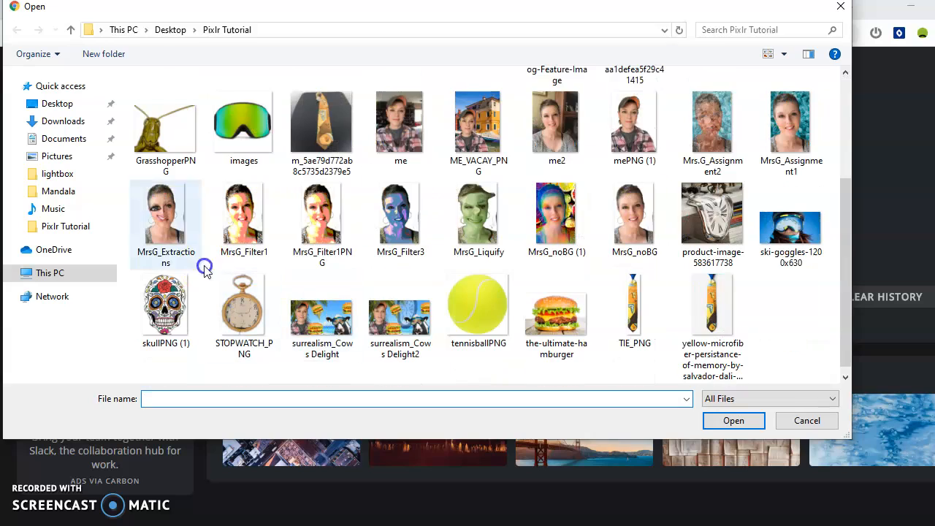
pyautogui.click(173, 138)
pyautogui.click(751, 420)
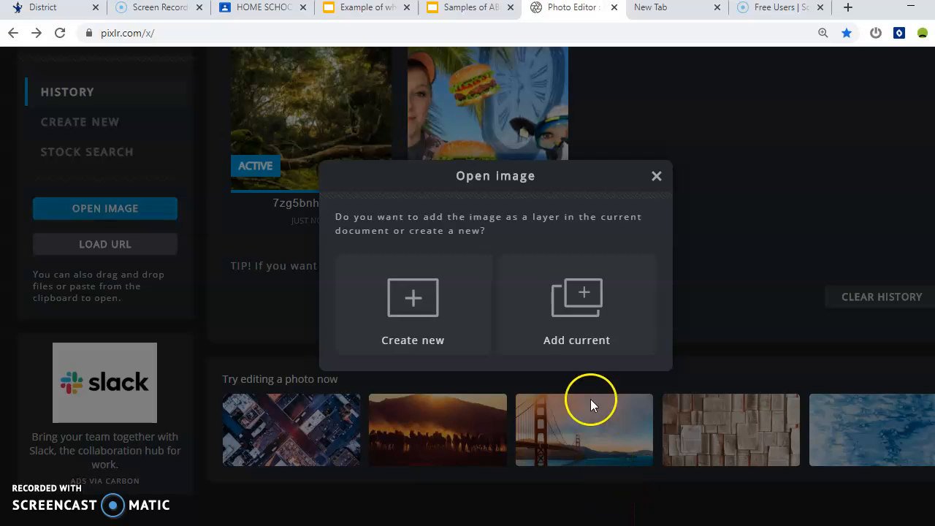
pyautogui.click(566, 294)
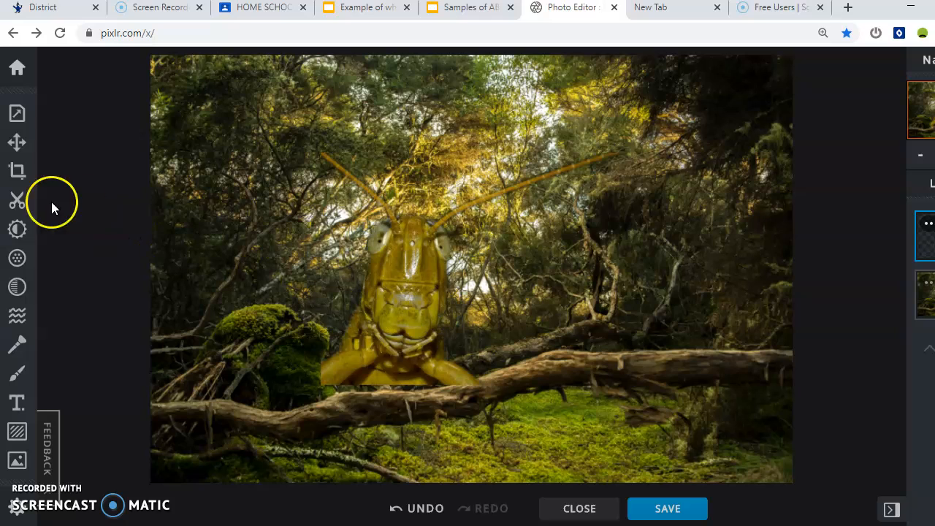
# Enlarge the grasshopper to about 1205 px wide and move it left over the log.
pyautogui.click(17, 142)
pyautogui.moveTo(497, 267); pyautogui.dragTo(324, 287)
pyautogui.moveTo(549, 170); pyautogui.dragTo(650, 123)
pyautogui.moveTo(364, 263)
pyautogui.mouseDown()
pyautogui.moveTo(369, 244)
pyautogui.moveTo(354, 268)
pyautogui.mouseUp()
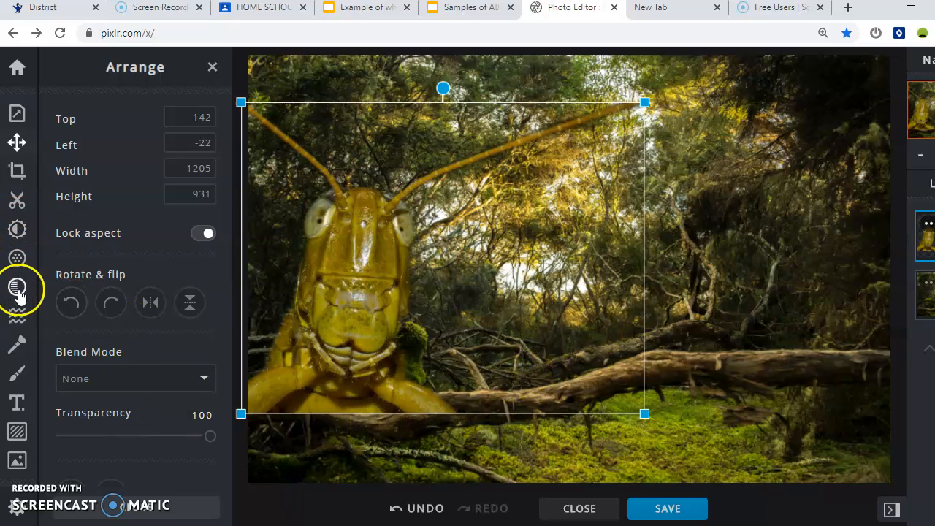
# Erase the grasshopper's lower edge with the Cutout Draw brush in Remove mode.
pyautogui.click(19, 197)
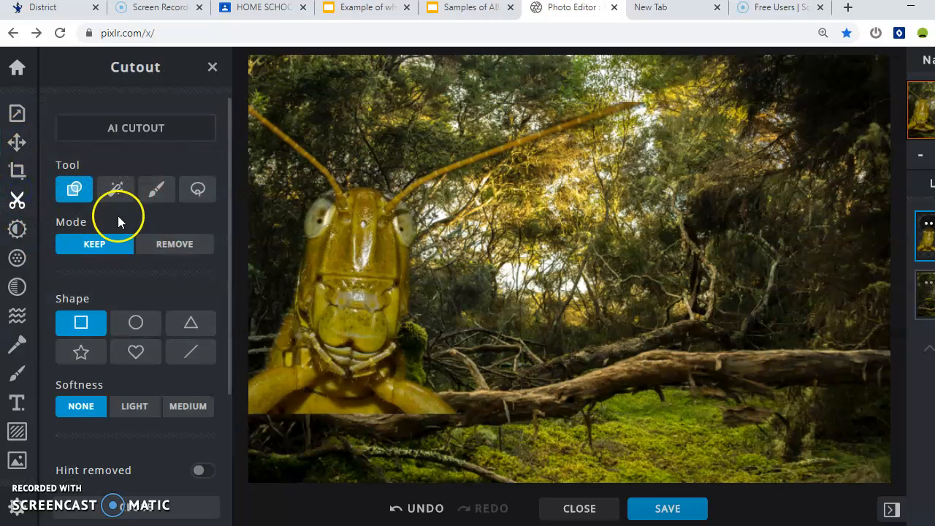
pyautogui.click(156, 190)
pyautogui.click(174, 244)
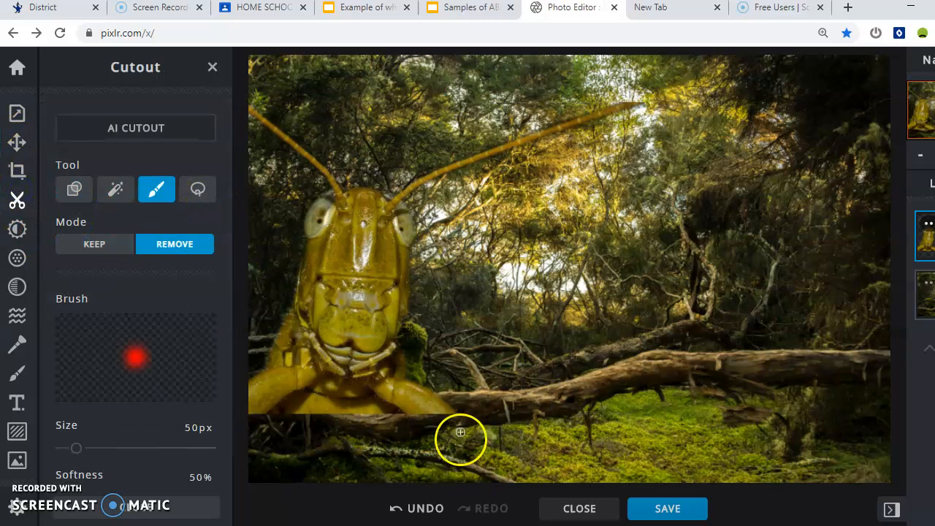
pyautogui.moveTo(463, 404)
pyautogui.mouseDown()
pyautogui.moveTo(399, 414)
pyautogui.moveTo(439, 400)
pyautogui.moveTo(407, 406)
pyautogui.mouseUp()
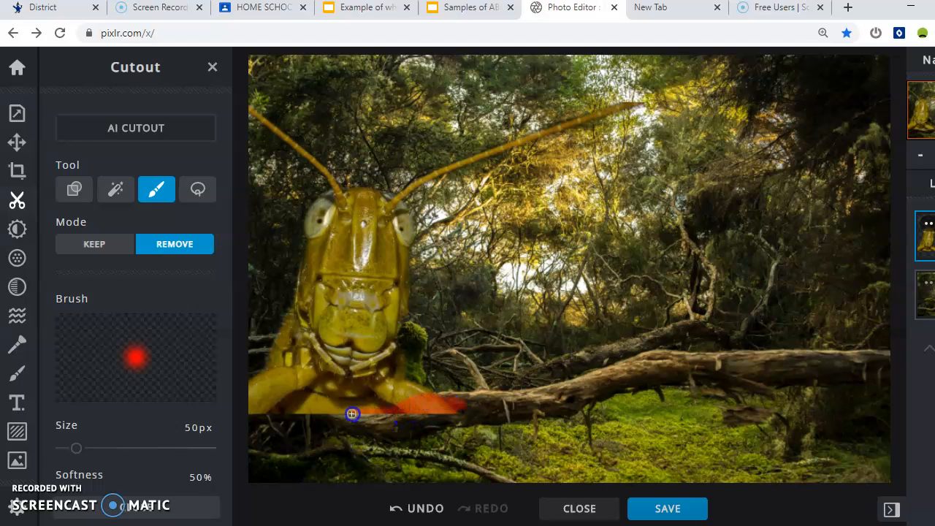
pyautogui.moveTo(257, 393); pyautogui.dragTo(247, 395)
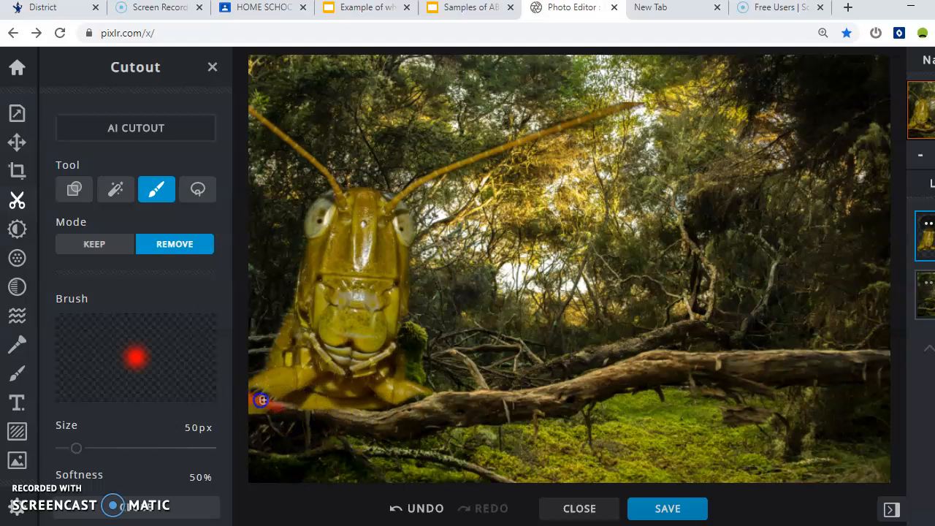
pyautogui.moveTo(279, 404); pyautogui.dragTo(284, 406)
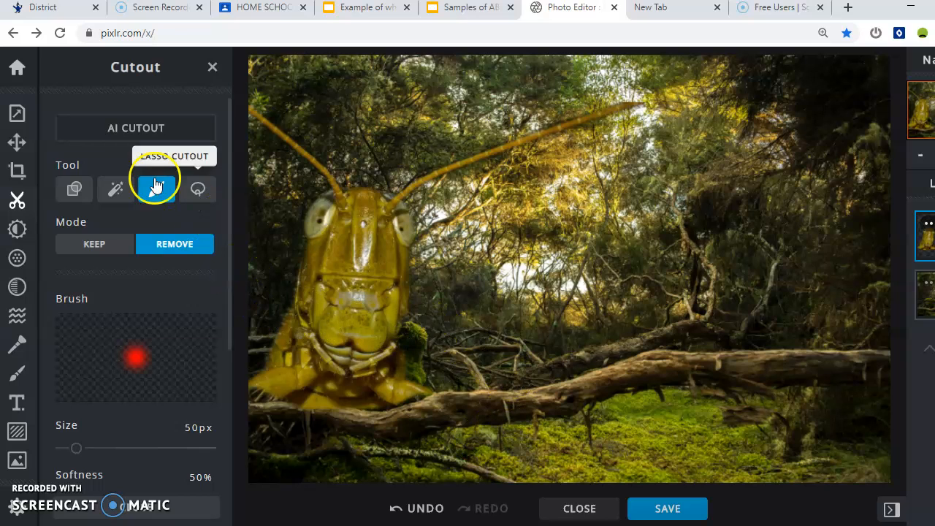
# Lower the grasshopper slightly to 175 from the top and -63 from the left.
pyautogui.click(17, 142)
pyautogui.moveTo(363, 266)
pyautogui.mouseDown()
pyautogui.moveTo(356, 270)
pyautogui.moveTo(377, 268)
pyautogui.moveTo(359, 269)
pyautogui.mouseUp()
pyautogui.moveTo(348, 273); pyautogui.dragTo(348, 277)
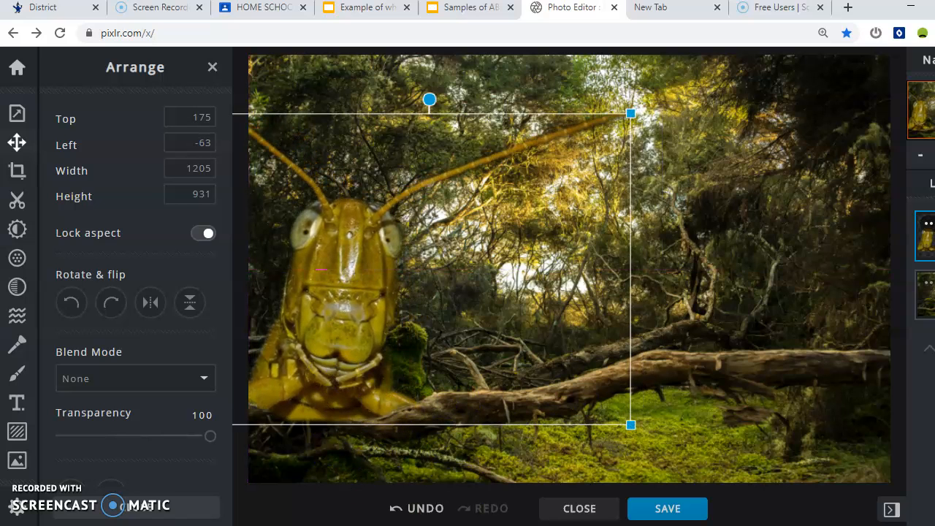
# Set the grasshopper's hue to -7 for an orange-brown tint, then return home.
pyautogui.click(17, 229)
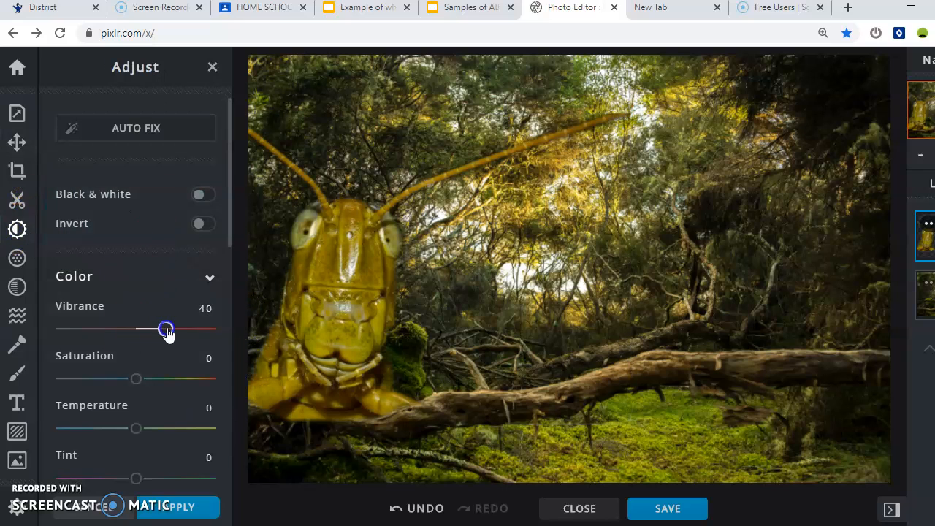
pyautogui.scroll(-3, 148, 440)
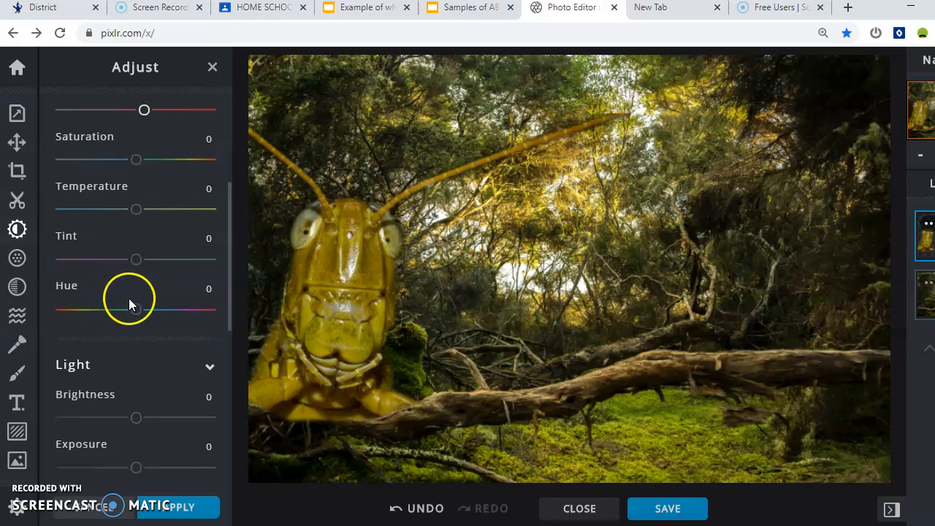
pyautogui.moveTo(116, 311)
pyautogui.mouseDown()
pyautogui.moveTo(103, 310)
pyautogui.moveTo(133, 309)
pyautogui.mouseUp()
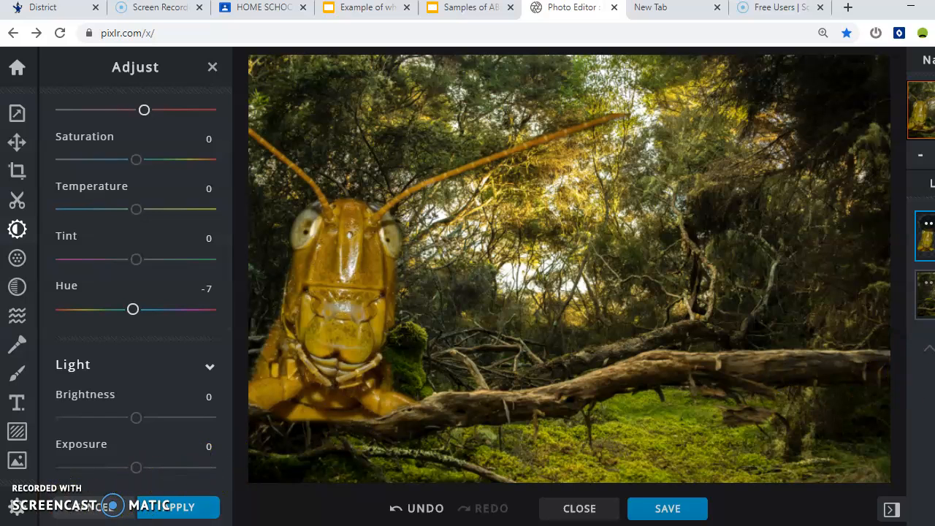
pyautogui.click(17, 67)
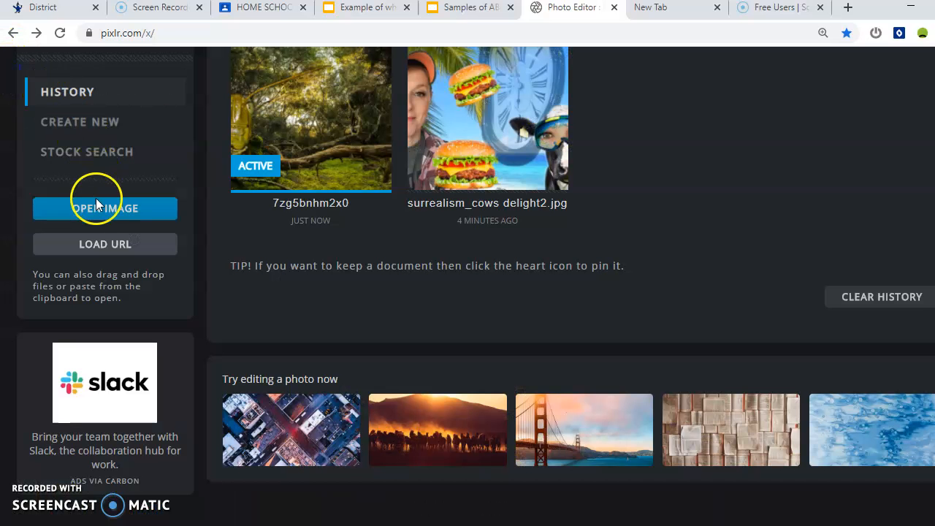
# Browse the Pixlr Tutorial folder and open the tennisballPNG image.
pyautogui.click(119, 215)
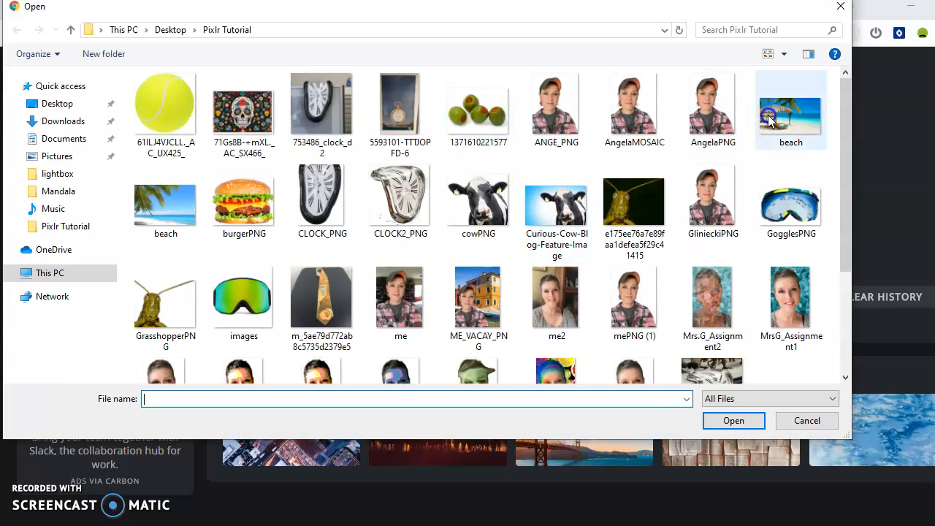
pyautogui.click(248, 203)
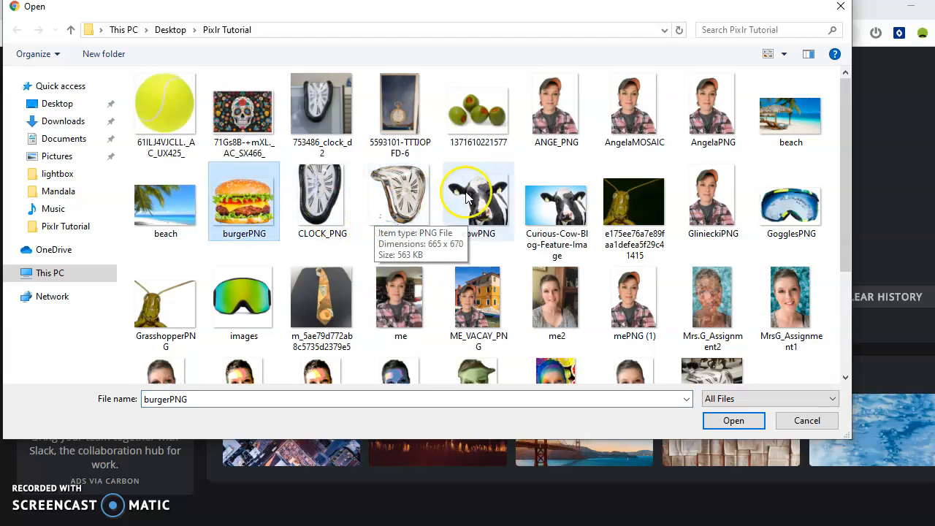
pyautogui.click(410, 207)
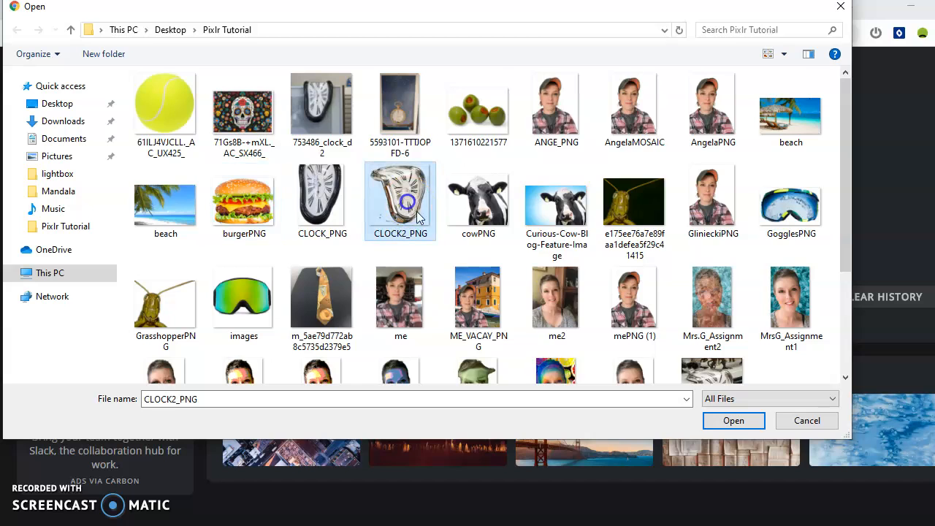
pyautogui.scroll(-2, 690, 343)
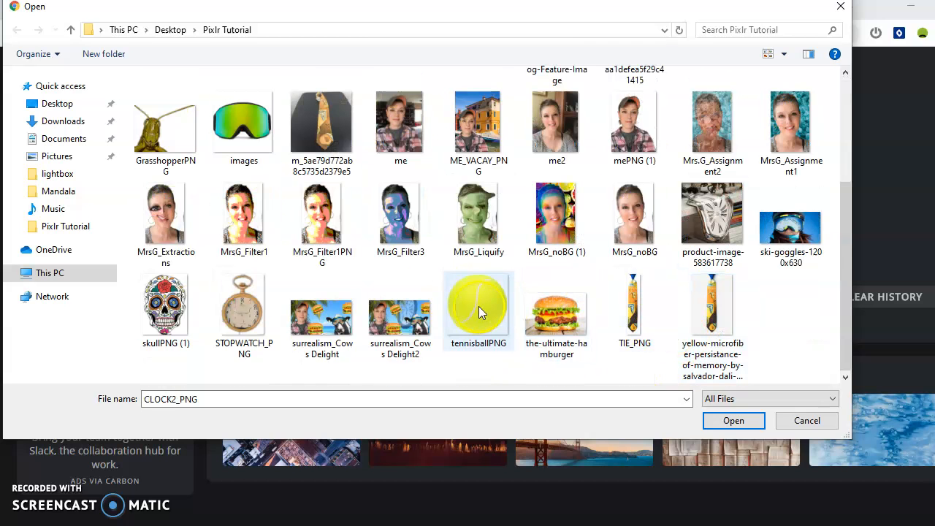
pyautogui.click(473, 312)
pyautogui.click(748, 427)
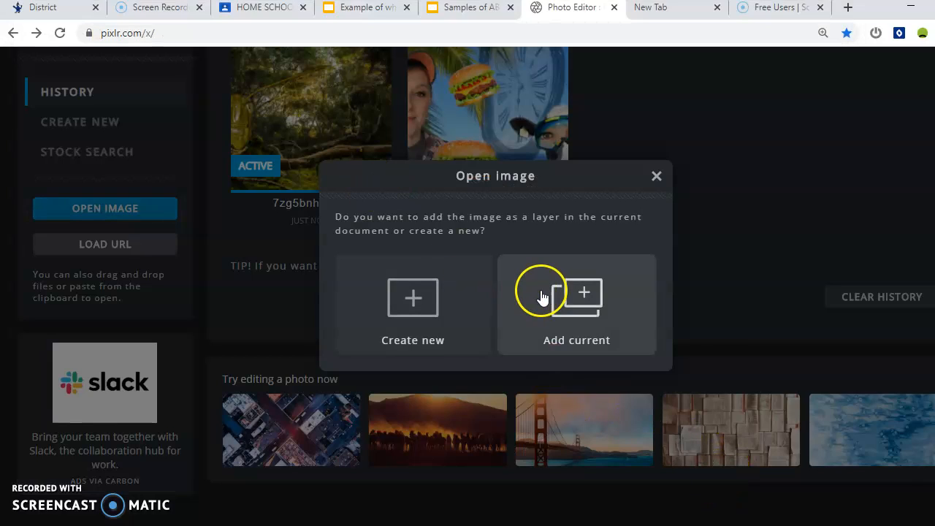
# Add the tennis ball as a layer, shrink it to 127 px and place it top right.
pyautogui.click(577, 313)
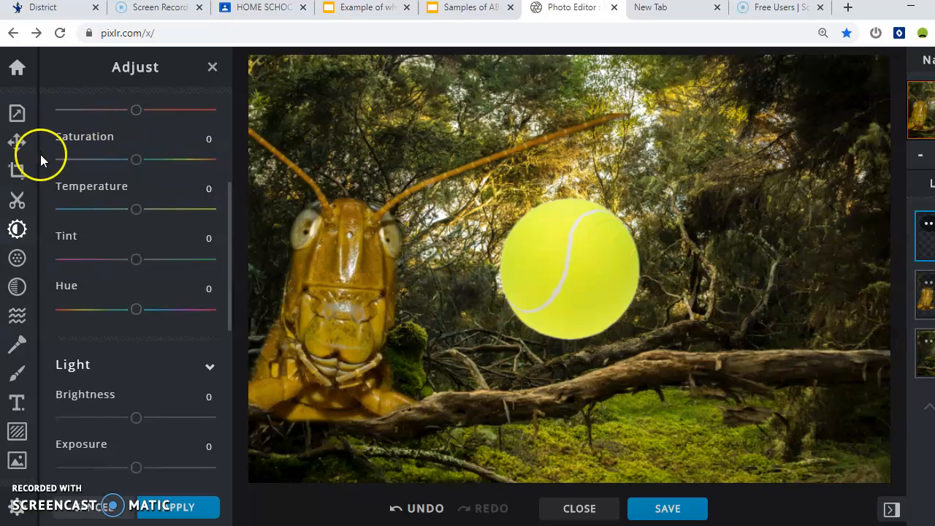
pyautogui.click(16, 141)
pyautogui.moveTo(557, 251); pyautogui.dragTo(789, 110)
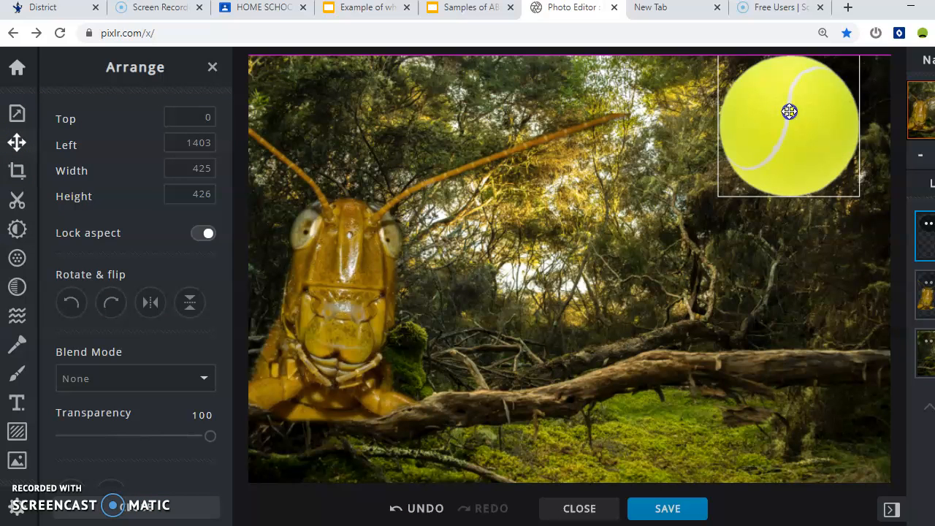
pyautogui.moveTo(717, 197); pyautogui.dragTo(816, 110)
pyautogui.click(820, 108)
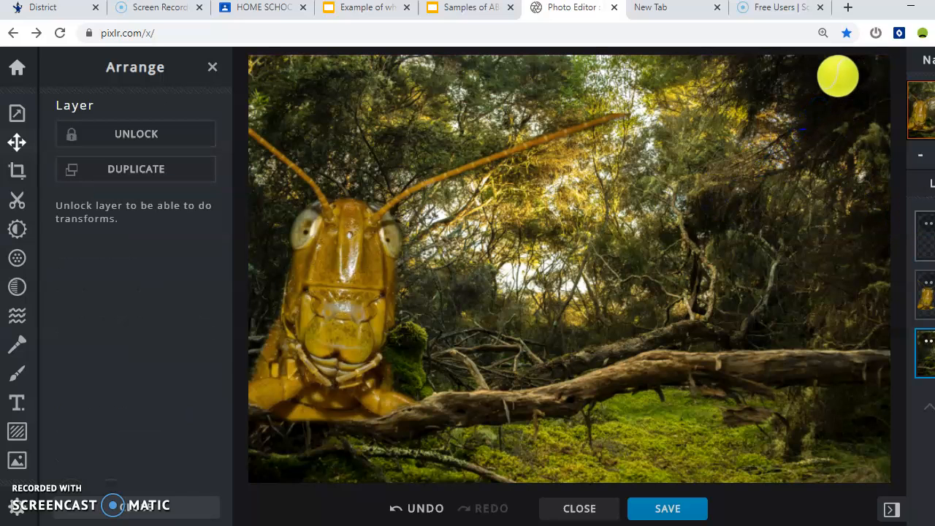
pyautogui.moveTo(836, 78); pyautogui.dragTo(772, 100)
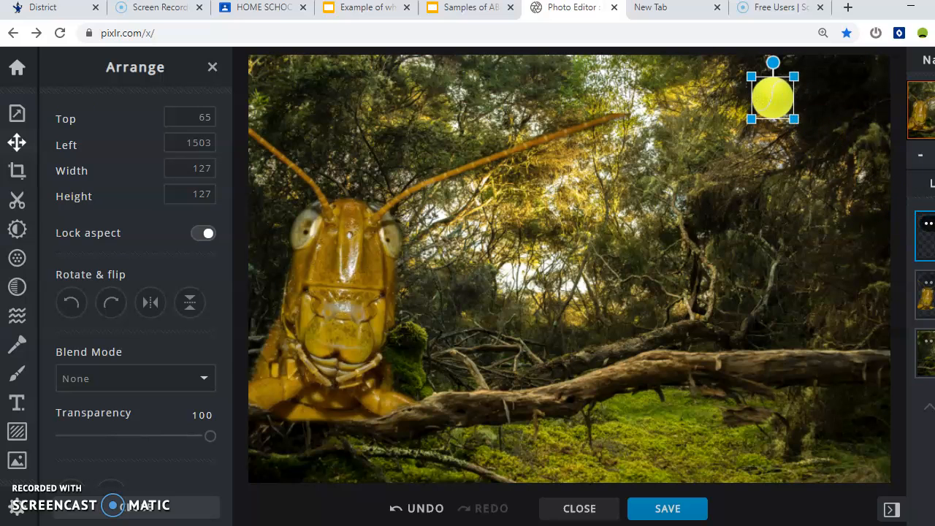
# Duplicate the tennis ball, enlarge the copy to 257 px, tilt it and center it upper-middle.
pyautogui.click(928, 225)
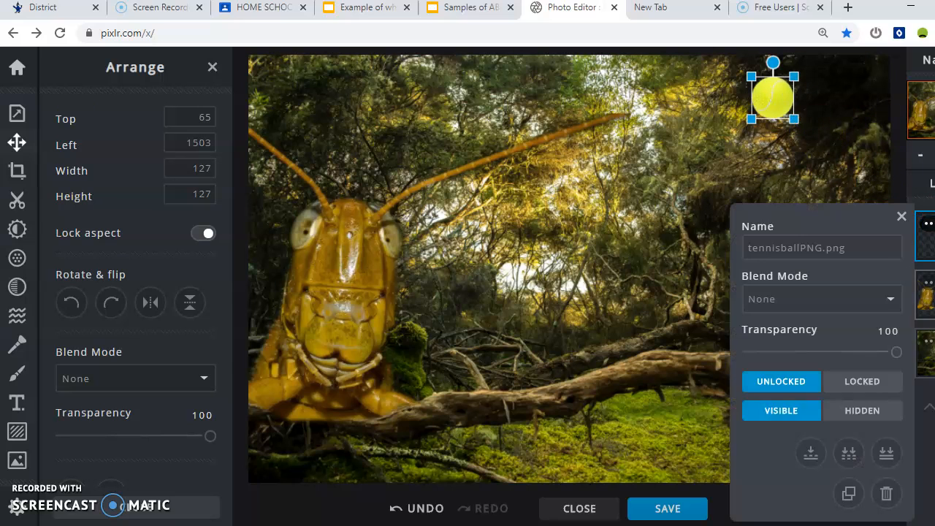
pyautogui.click(851, 494)
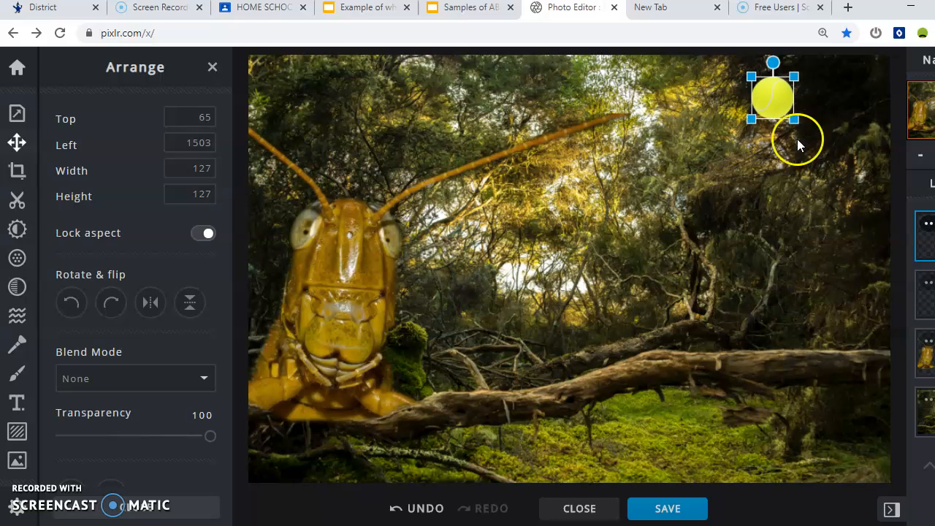
pyautogui.moveTo(775, 100); pyautogui.dragTo(670, 233)
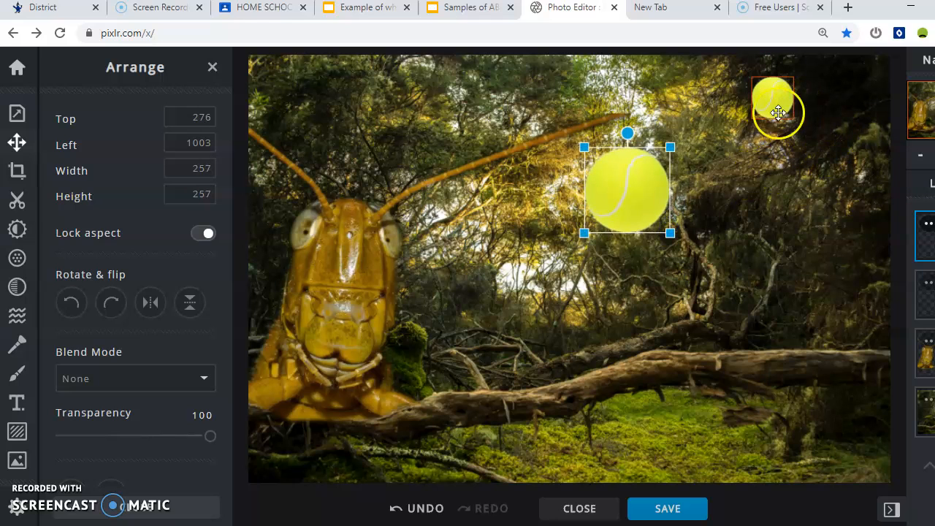
pyautogui.moveTo(629, 136); pyautogui.dragTo(549, 140)
pyautogui.click(687, 180)
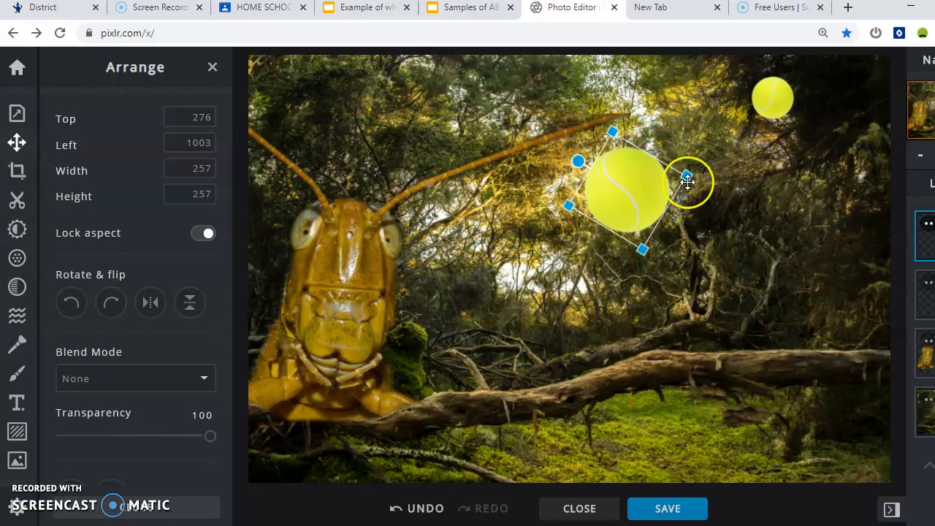
pyautogui.click(925, 226)
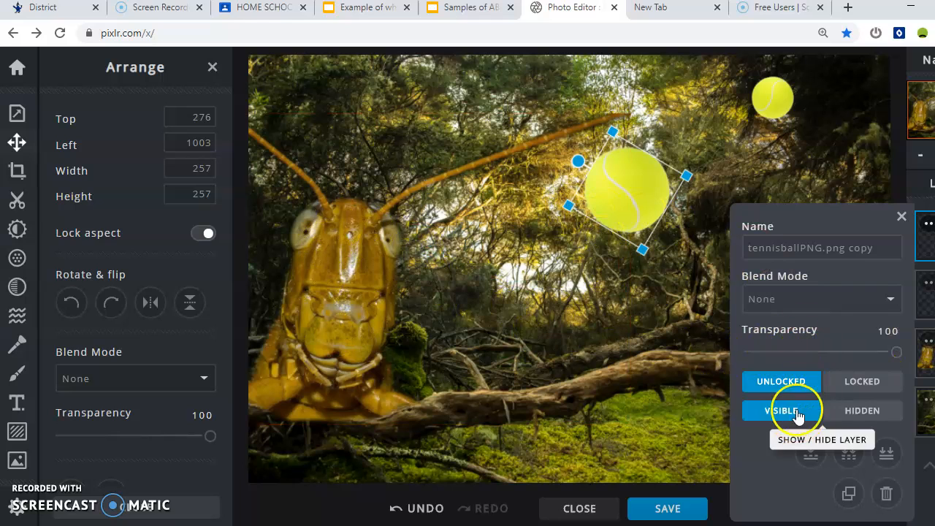
# Duplicate the middle ball and shrink the copy to 137 px at the upper left.
pyautogui.click(850, 495)
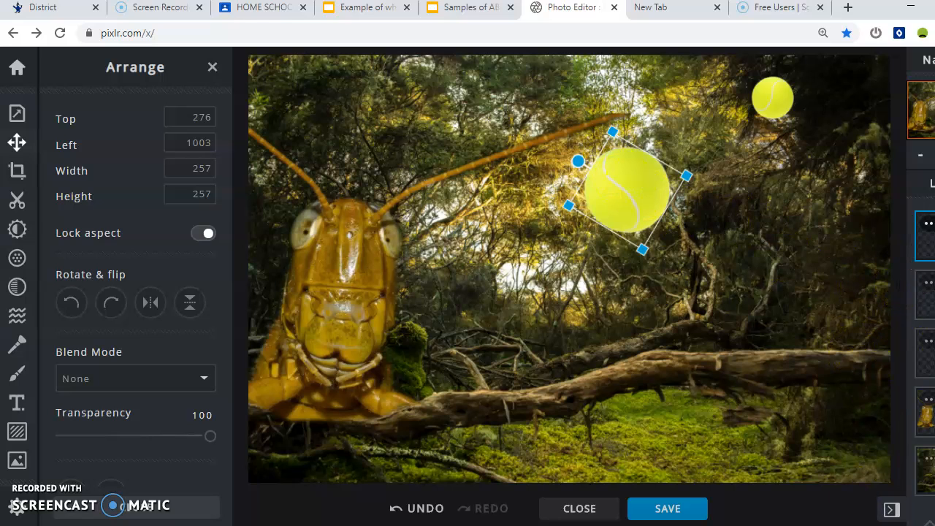
pyautogui.moveTo(626, 150); pyautogui.dragTo(386, 79)
pyautogui.moveTo(405, 177); pyautogui.dragTo(417, 129)
pyautogui.moveTo(391, 79); pyautogui.dragTo(332, 86)
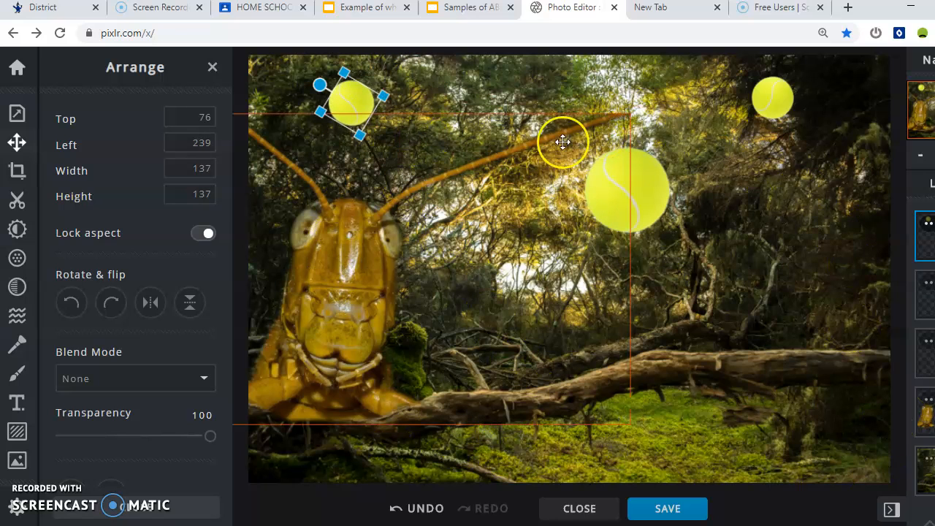